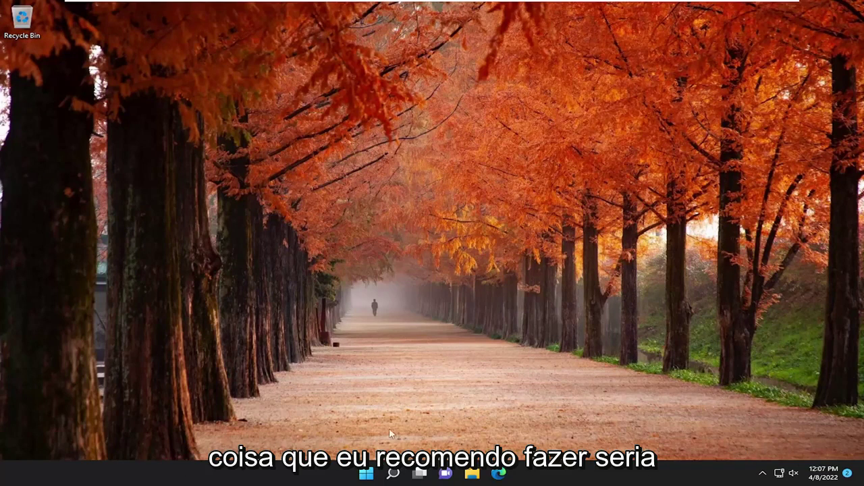
# Search 'advanced' and open View advanced system settings to bring up System Properties.
pyautogui.click(391, 475)
pyautogui.write('ad')
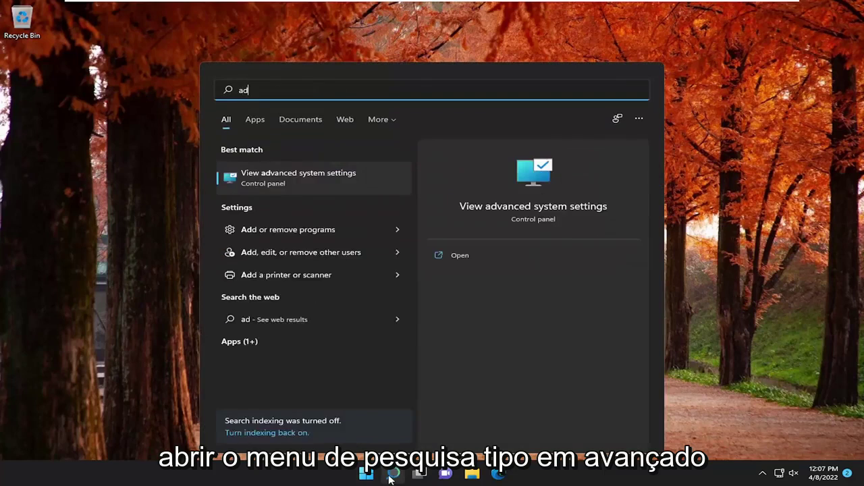
pyautogui.write('vanced')
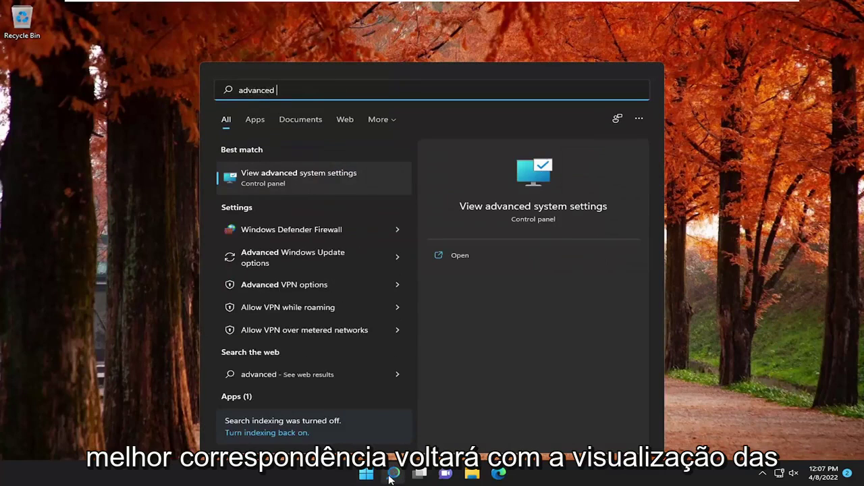
pyautogui.click(329, 177)
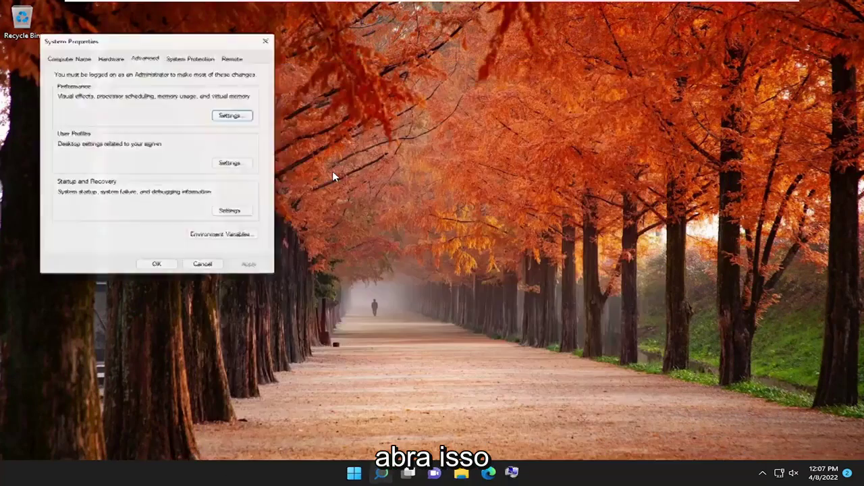
pyautogui.moveTo(171, 32); pyautogui.dragTo(471, 104)
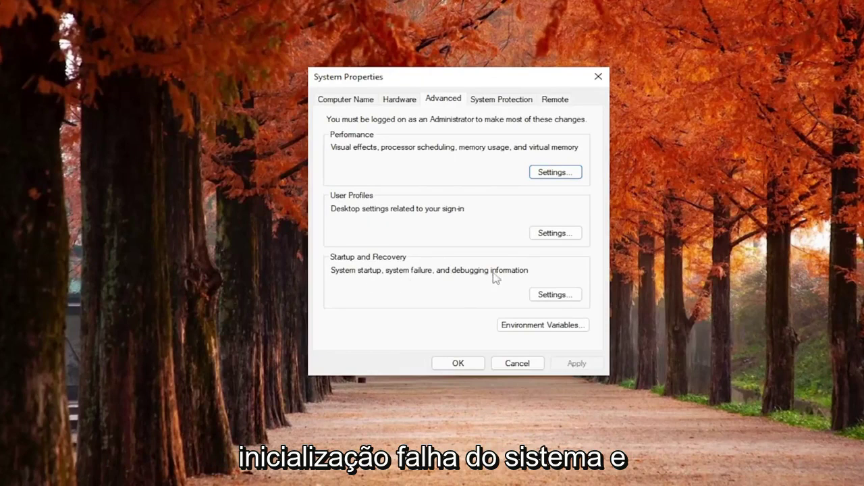
# In Startup and Recovery settings, uncheck Automatically restart and confirm with OK.
pyautogui.click(549, 298)
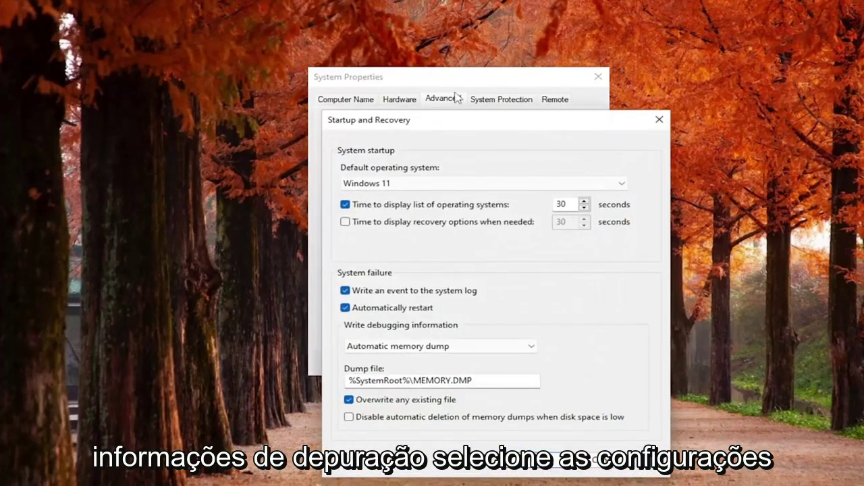
pyautogui.moveTo(451, 123); pyautogui.dragTo(432, 53)
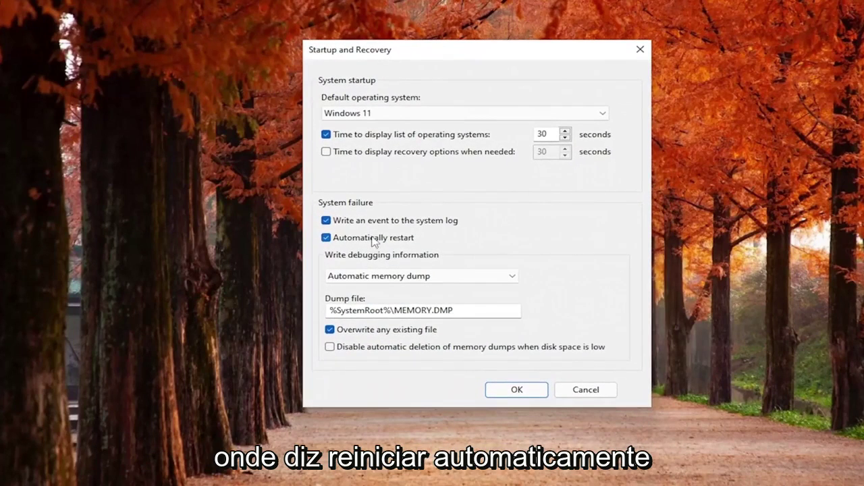
pyautogui.click(374, 239)
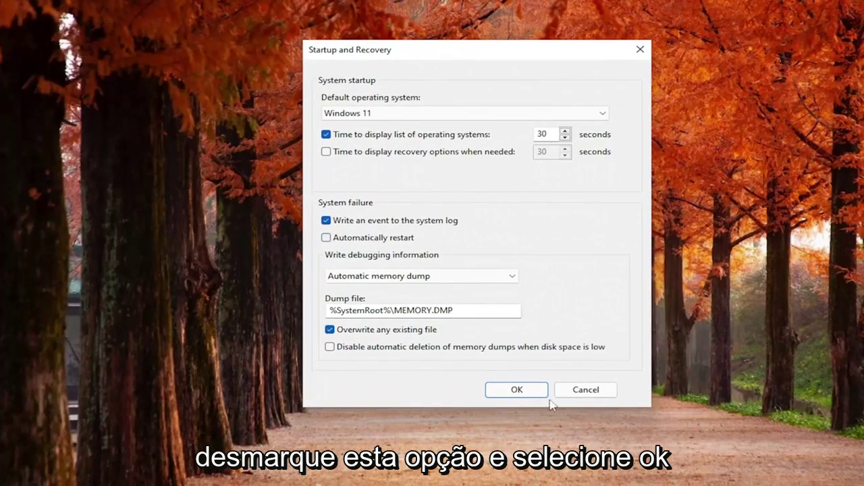
pyautogui.click(517, 392)
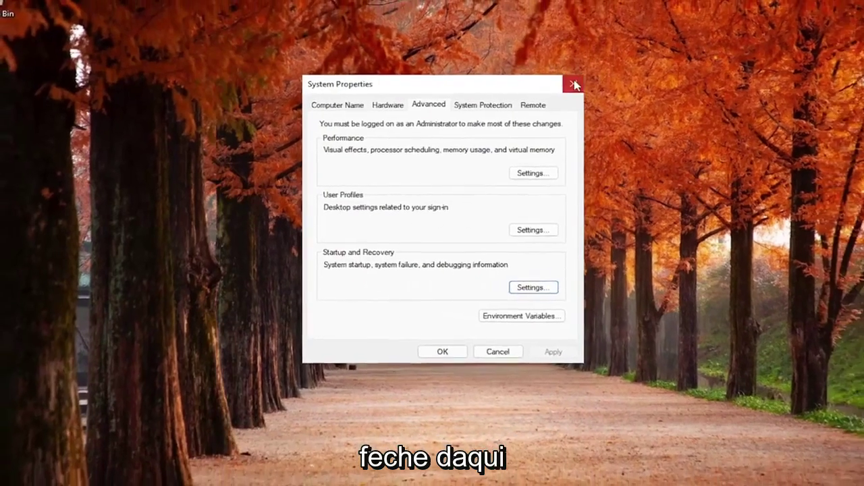
pyautogui.press('Escape')
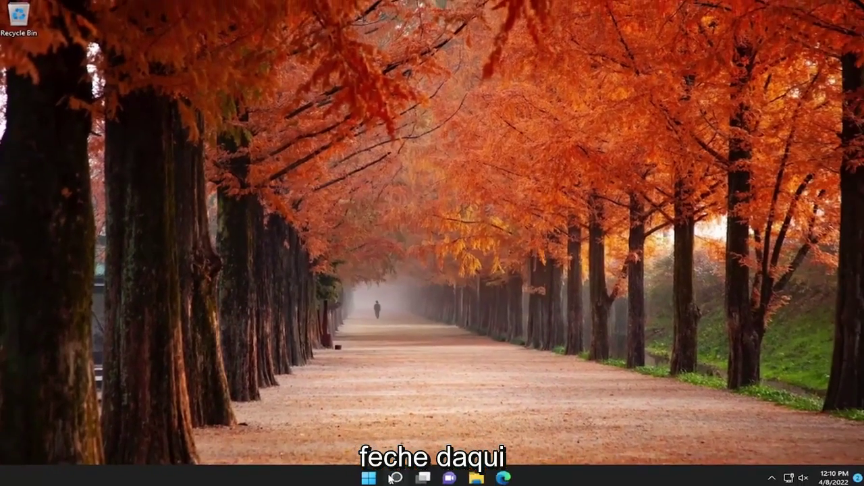
pyautogui.click(395, 478)
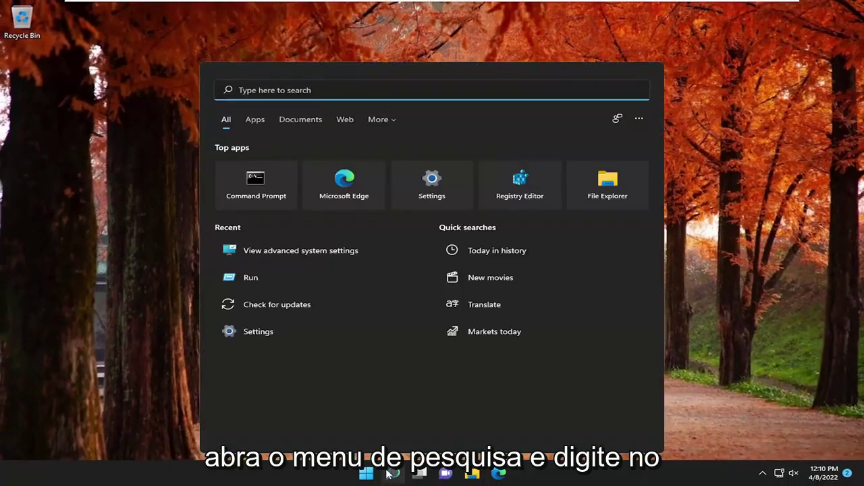
pyautogui.write('control panel')
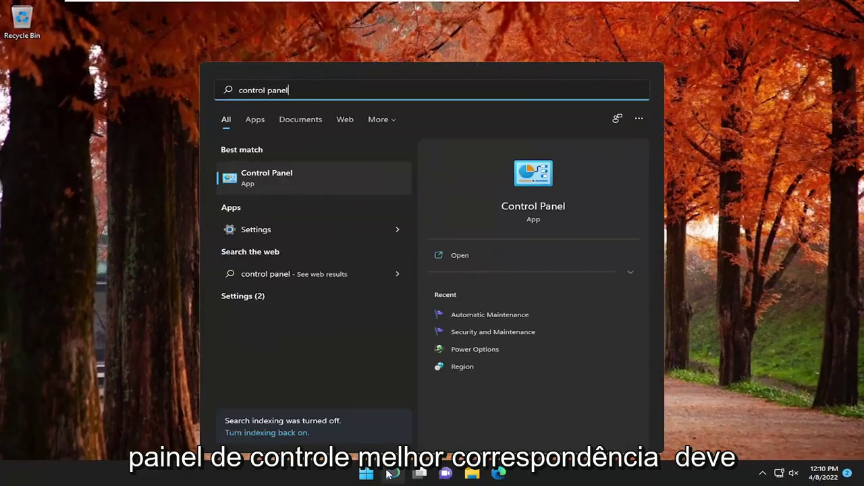
pyautogui.click(266, 178)
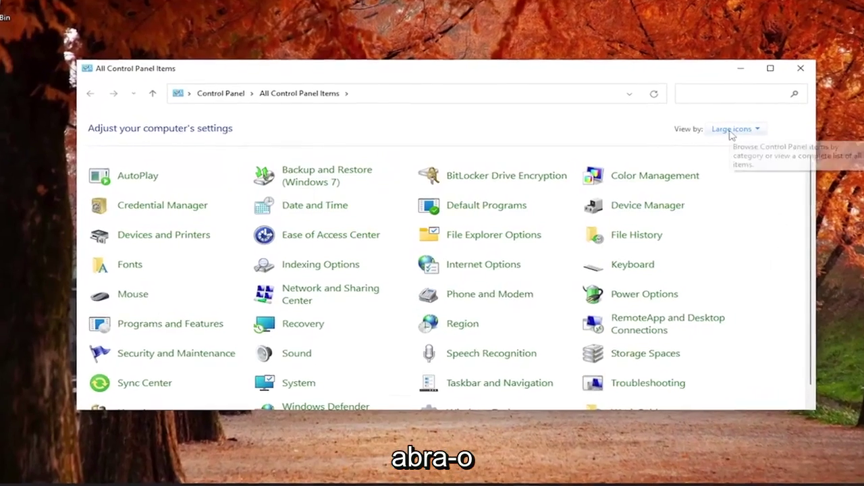
pyautogui.click(697, 137)
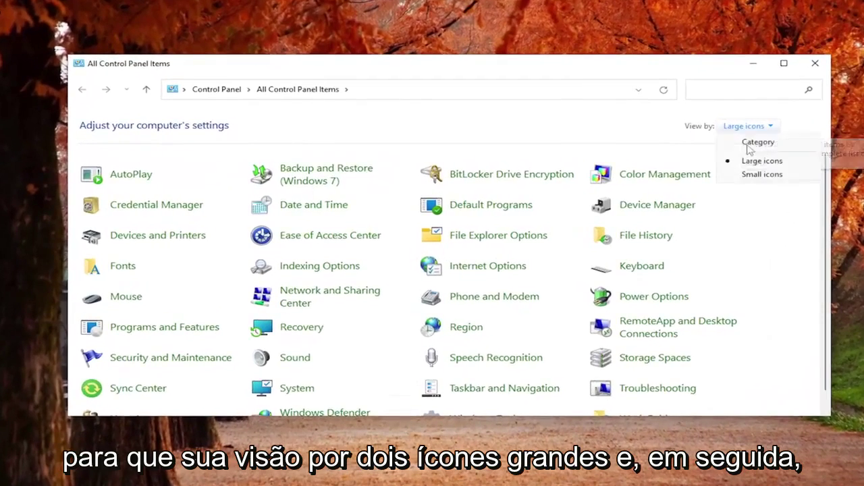
pyautogui.click(752, 163)
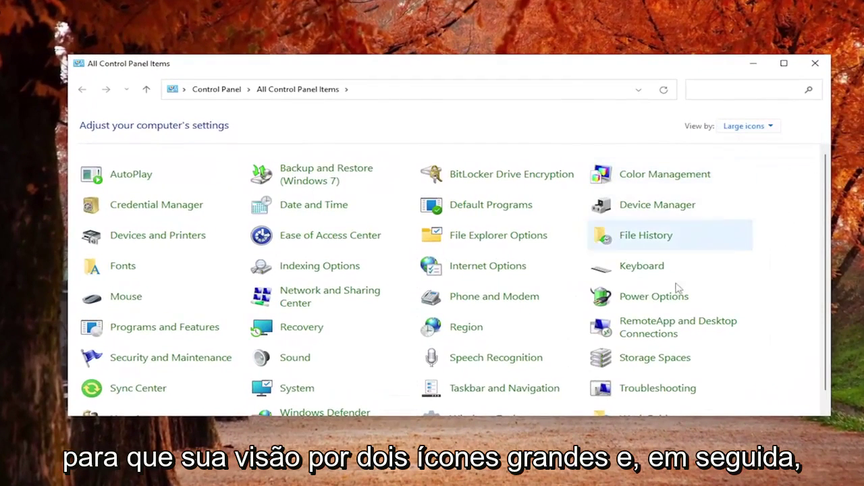
pyautogui.click(649, 298)
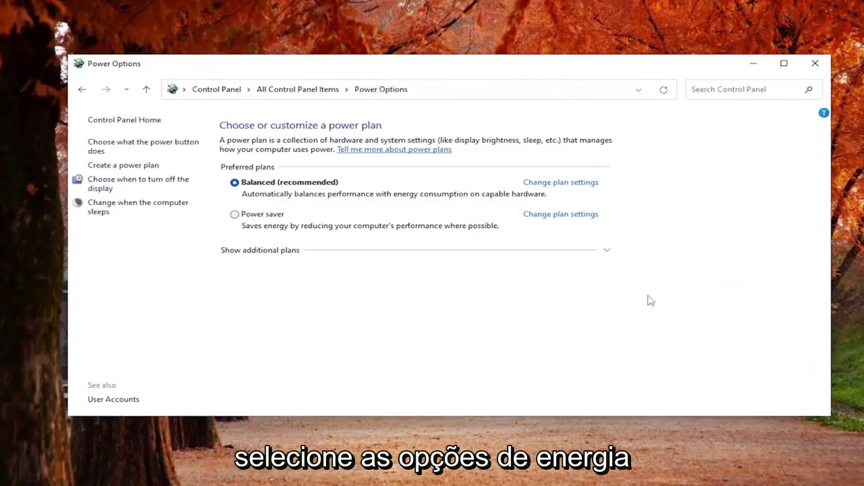
pyautogui.click(116, 151)
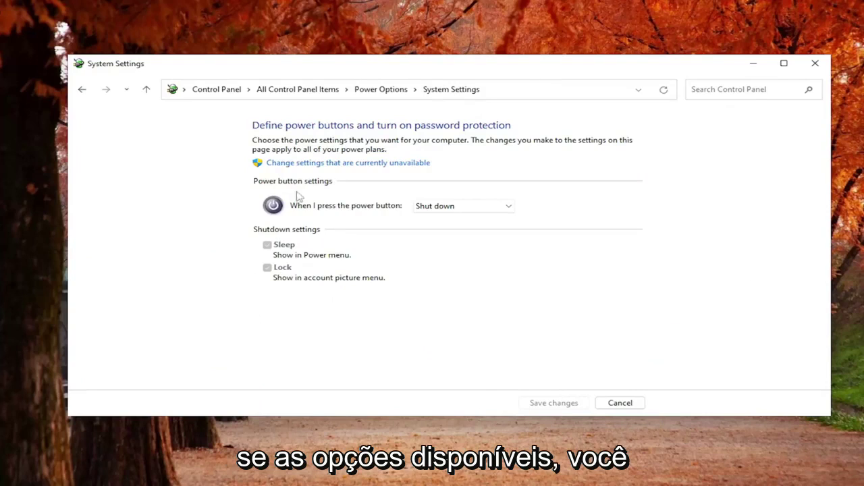
pyautogui.click(348, 164)
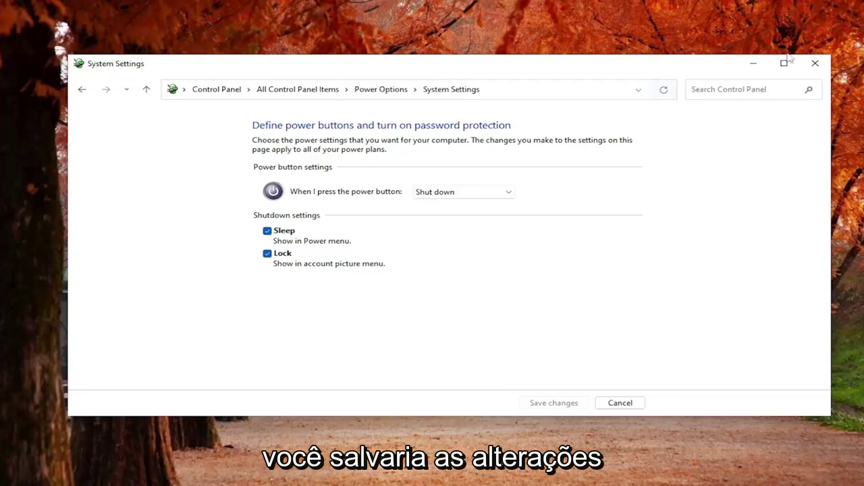
pyautogui.click(815, 63)
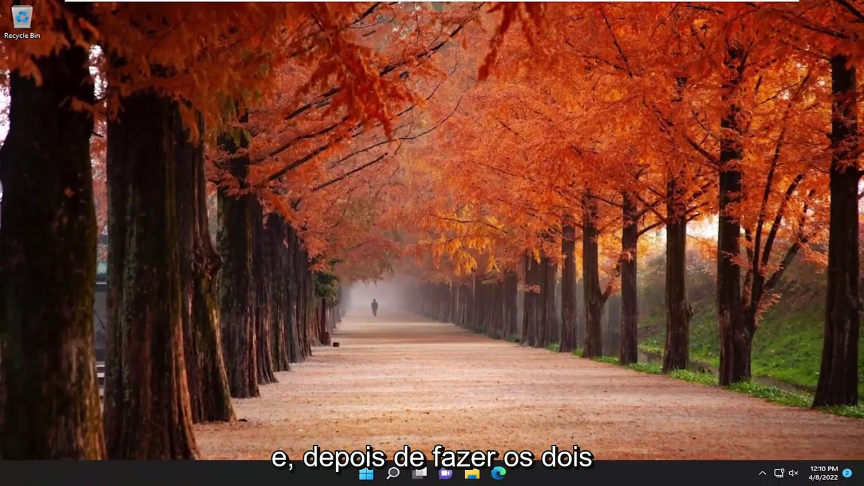
# Restart the PC from the Start button's Shut down or sign out menu.
pyautogui.rightClick(370, 474)
pyautogui.moveTo(355, 431)
pyautogui.click(456, 449)
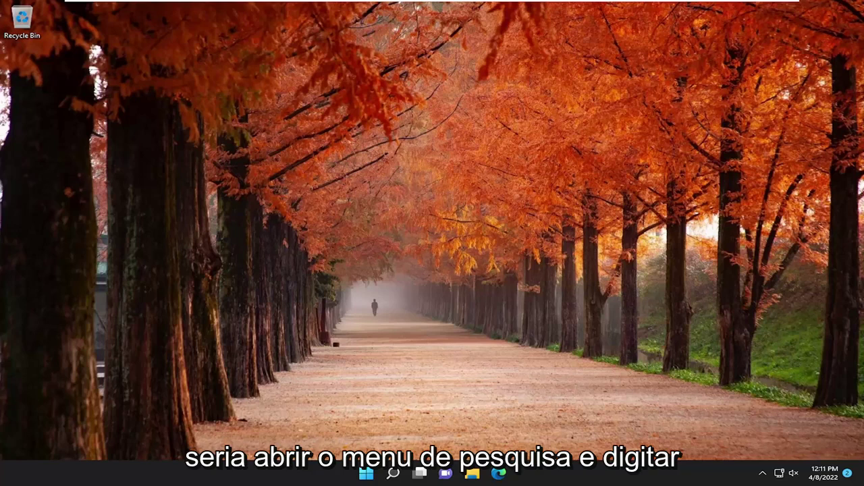
# Search 'device manager' and launch Device Manager.
pyautogui.click(393, 473)
pyautogui.write('de')
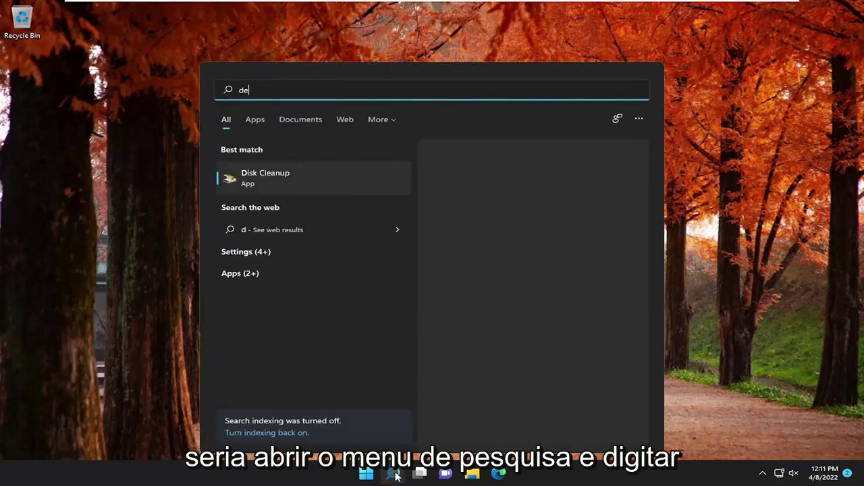
pyautogui.write('vice manager')
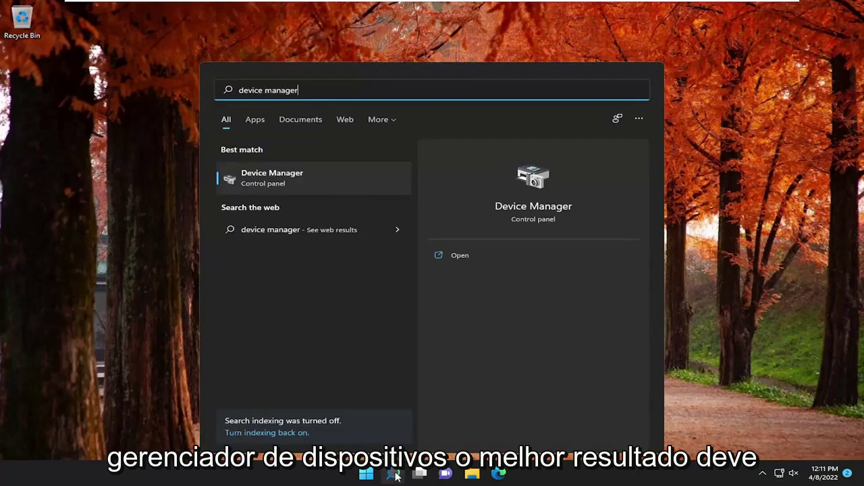
pyautogui.click(279, 185)
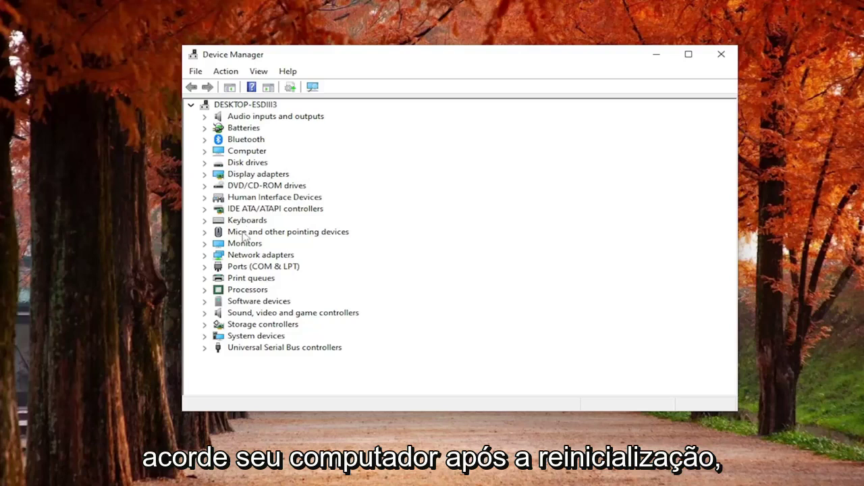
# View the VMware USB Pointing Device's properties under Mice, then close them and collapse the category.
pyautogui.doubleClick(244, 233)
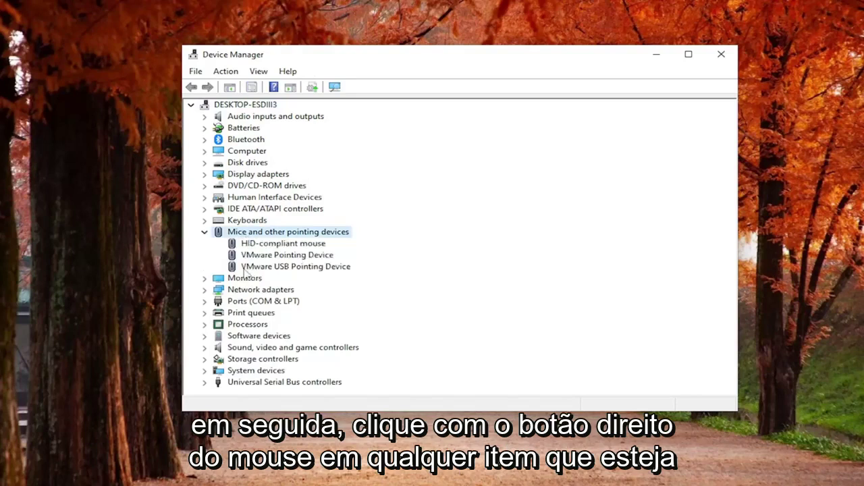
pyautogui.rightClick(246, 267)
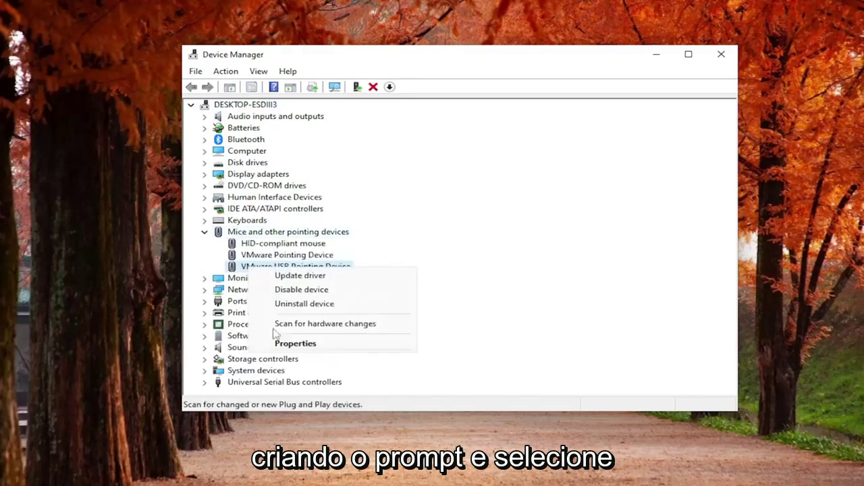
pyautogui.click(284, 346)
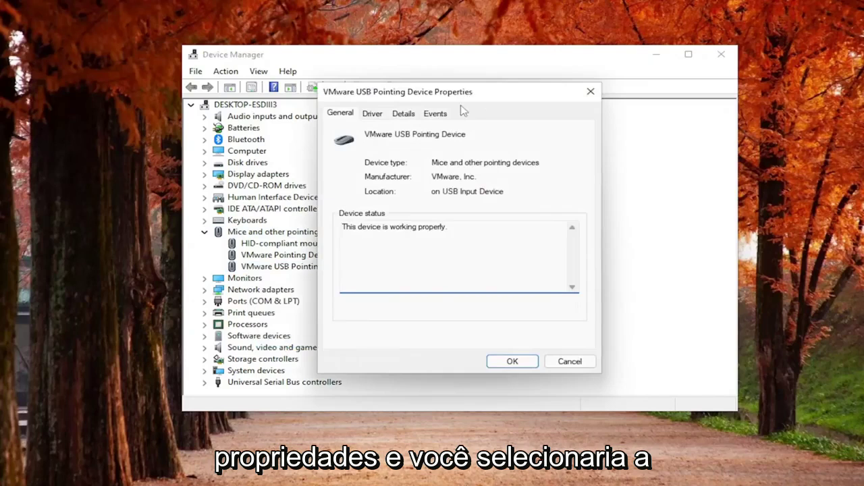
pyautogui.click(591, 91)
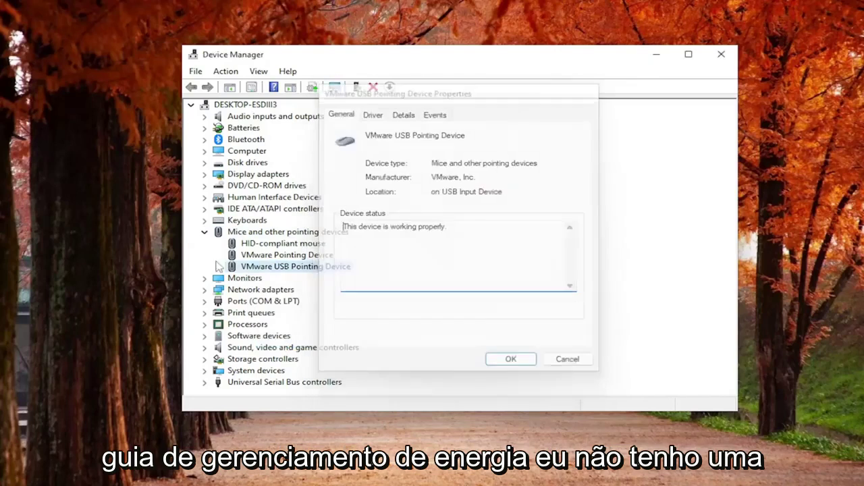
pyautogui.click(204, 232)
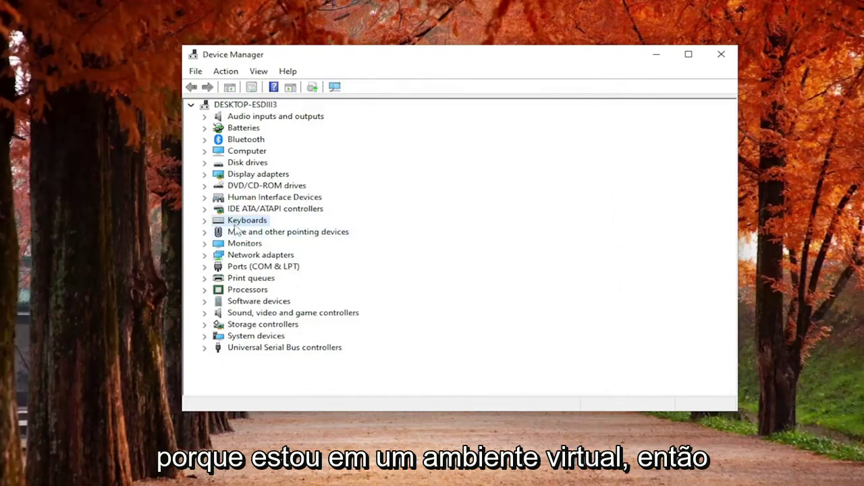
# Review the Generic USB Hub's Power Management tab under Universal Serial Bus controllers, then close with OK.
pyautogui.click(237, 222)
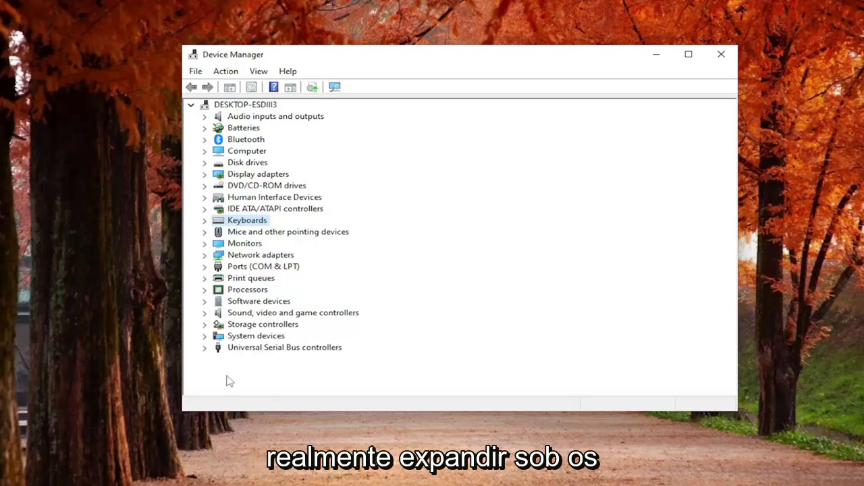
pyautogui.doubleClick(242, 348)
pyautogui.doubleClick(284, 302)
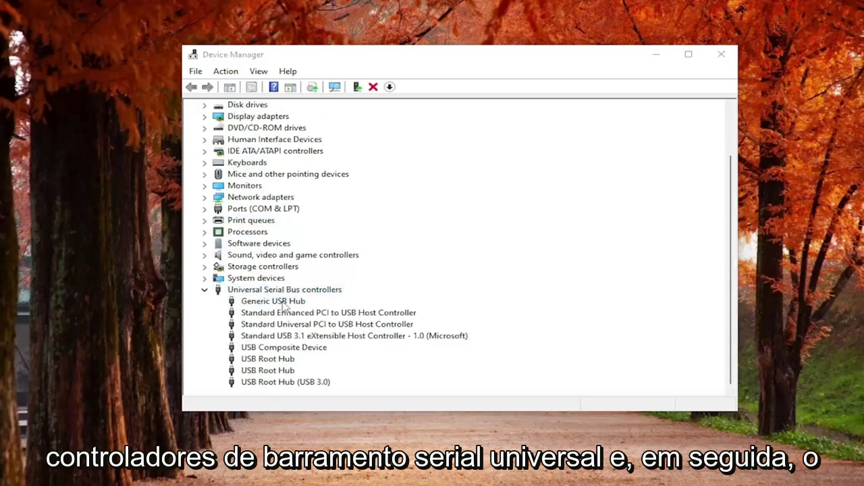
pyautogui.moveTo(417, 93); pyautogui.dragTo(471, 134)
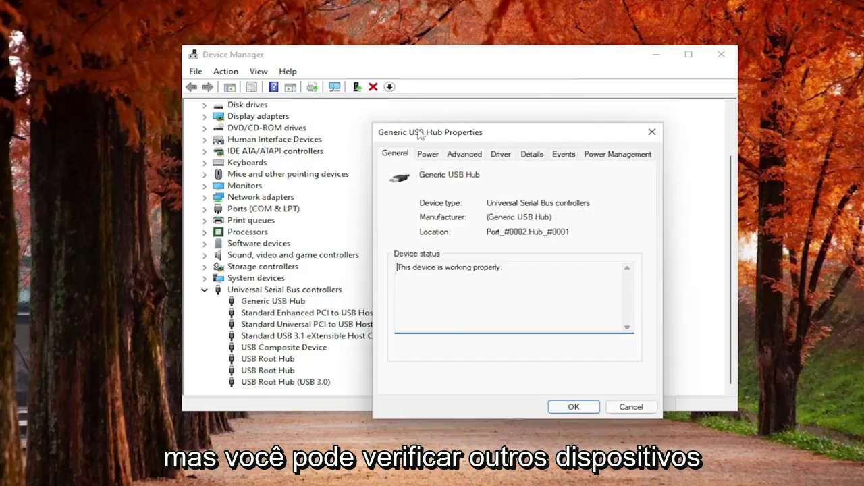
pyautogui.moveTo(419, 134); pyautogui.dragTo(298, 85)
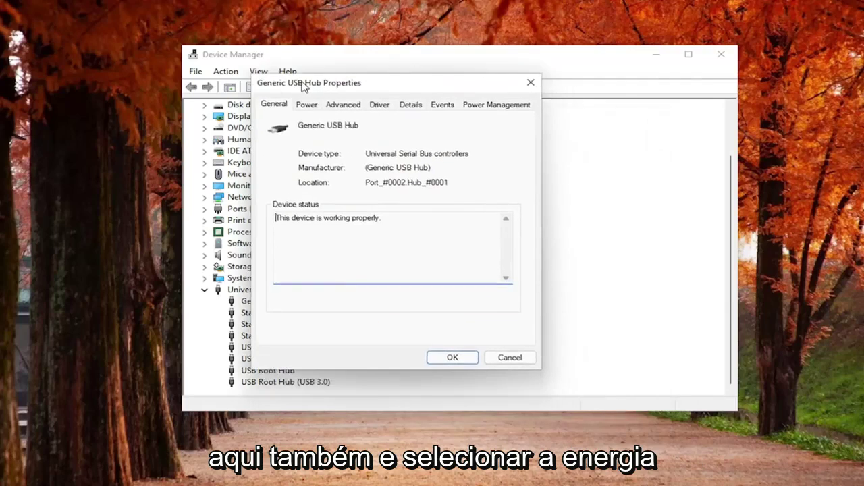
pyautogui.click(483, 108)
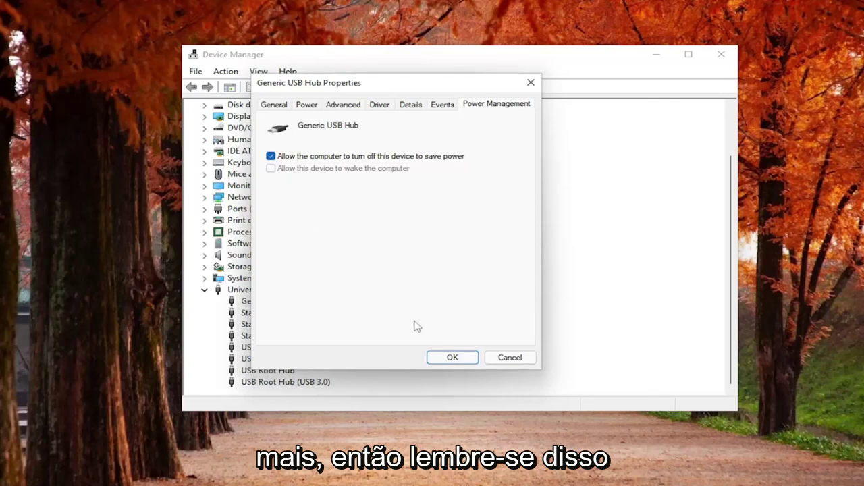
pyautogui.click(451, 358)
# Collapse Universal Serial Bus controllers and close Device Manager.
pyautogui.click(205, 289)
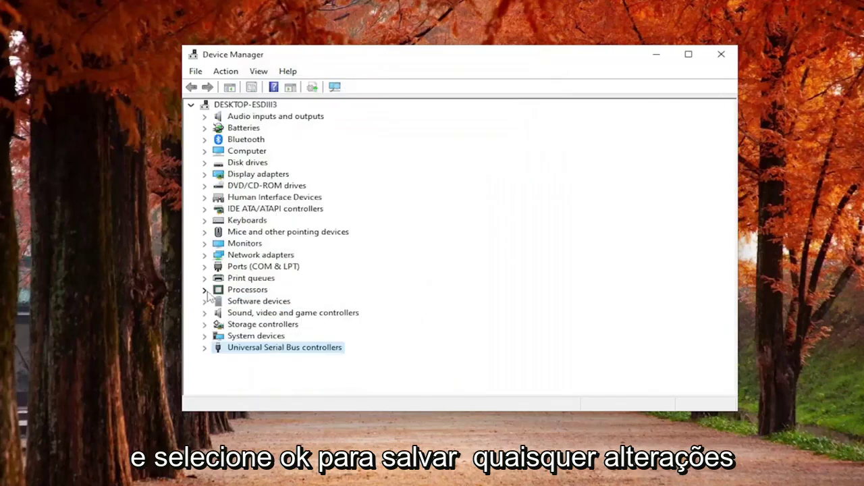
pyautogui.click(718, 58)
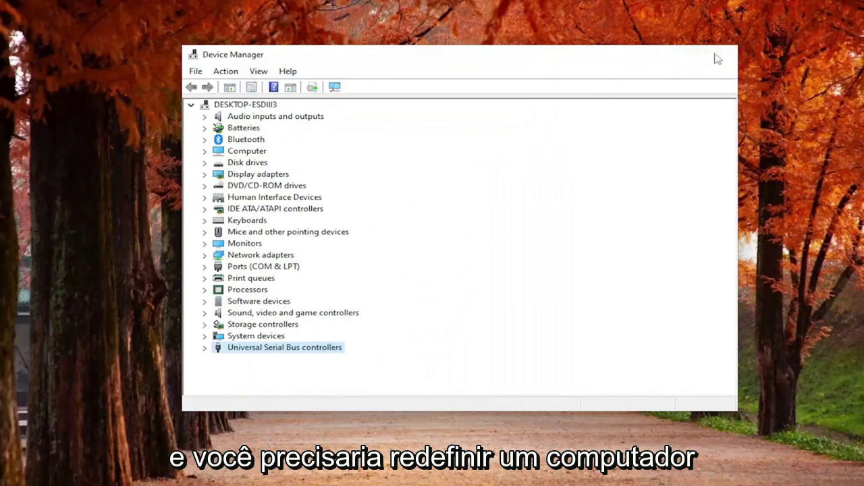